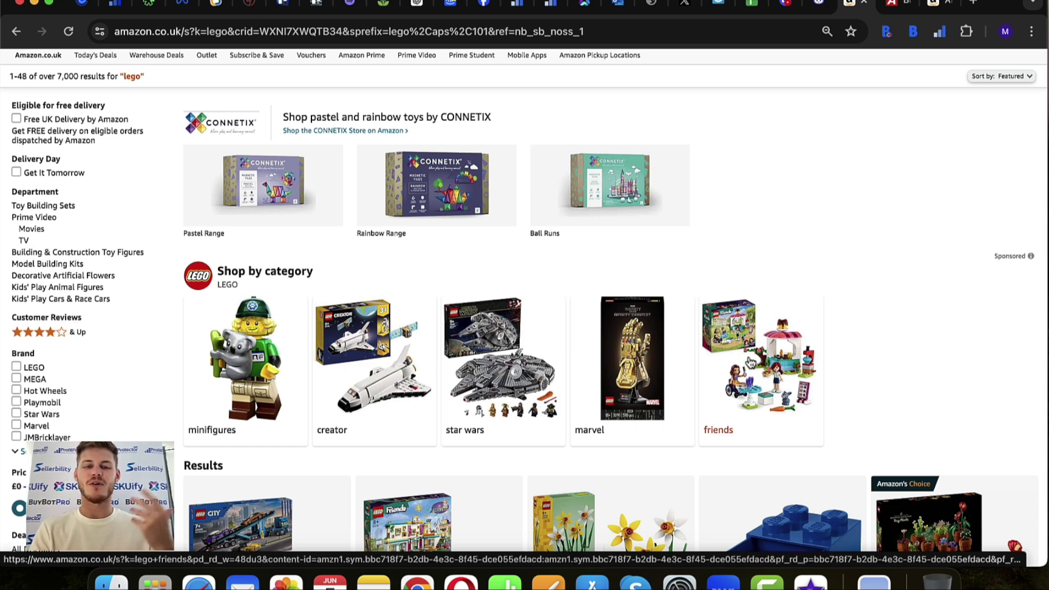
# Browse the Amazon lego search results and examine each listing's BuyBotPro details: ASIN, sales rank, Amazon presence, and FBA and MF seller counts
pyautogui.scroll(-5, 732, 284)
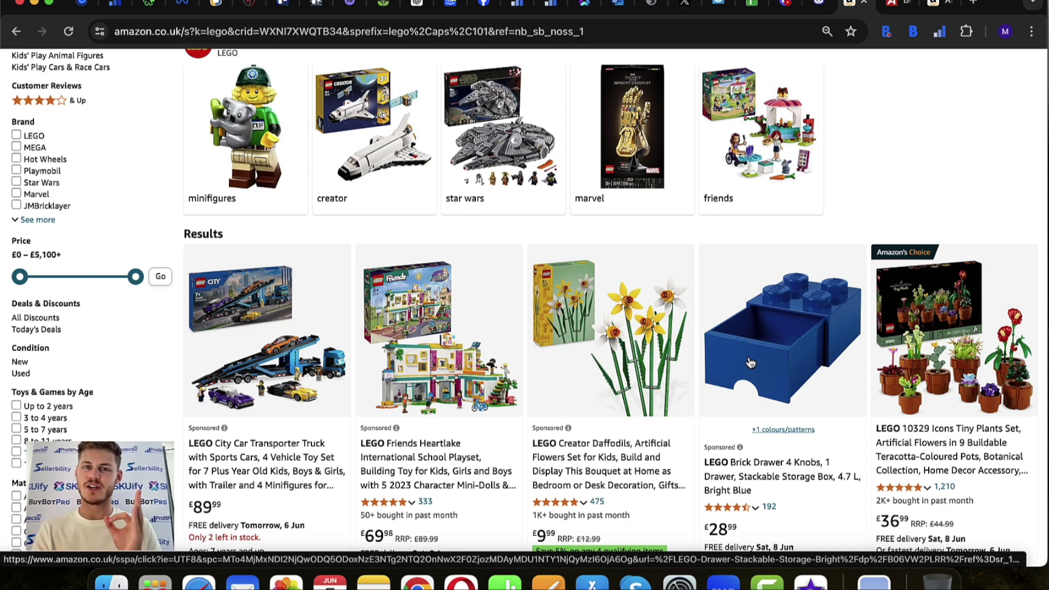
pyautogui.scroll(5, 750, 364)
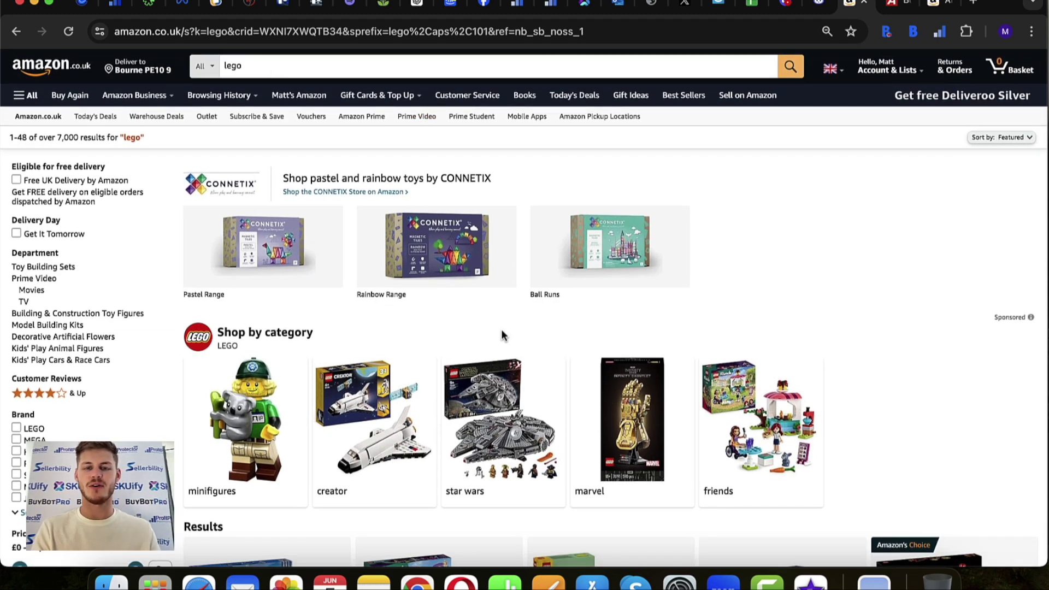
pyautogui.scroll(-3, 563, 404)
pyautogui.scroll(-5, 563, 404)
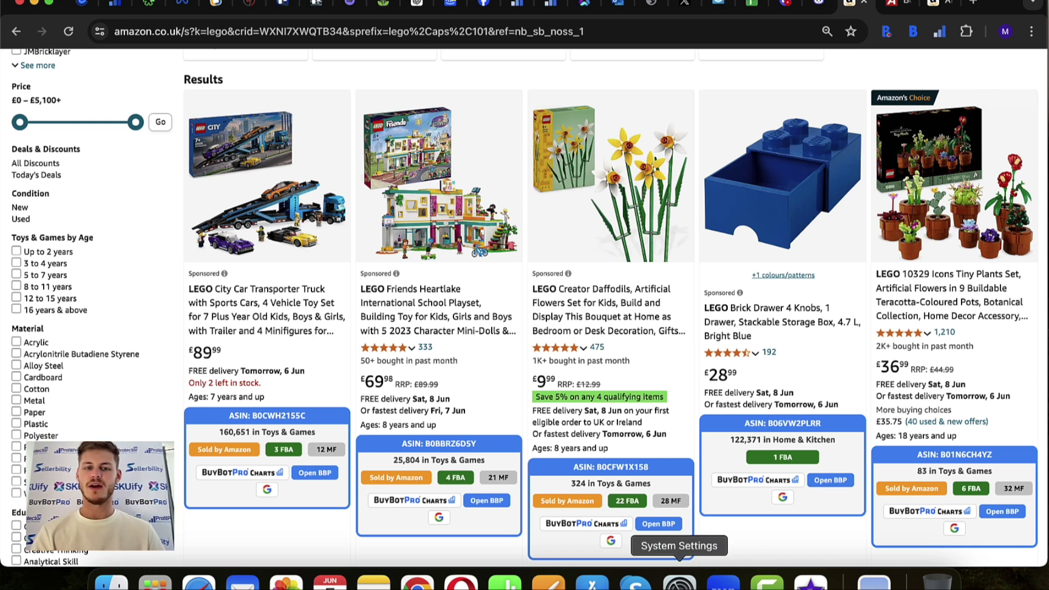
pyautogui.scroll(-15, 534, 459)
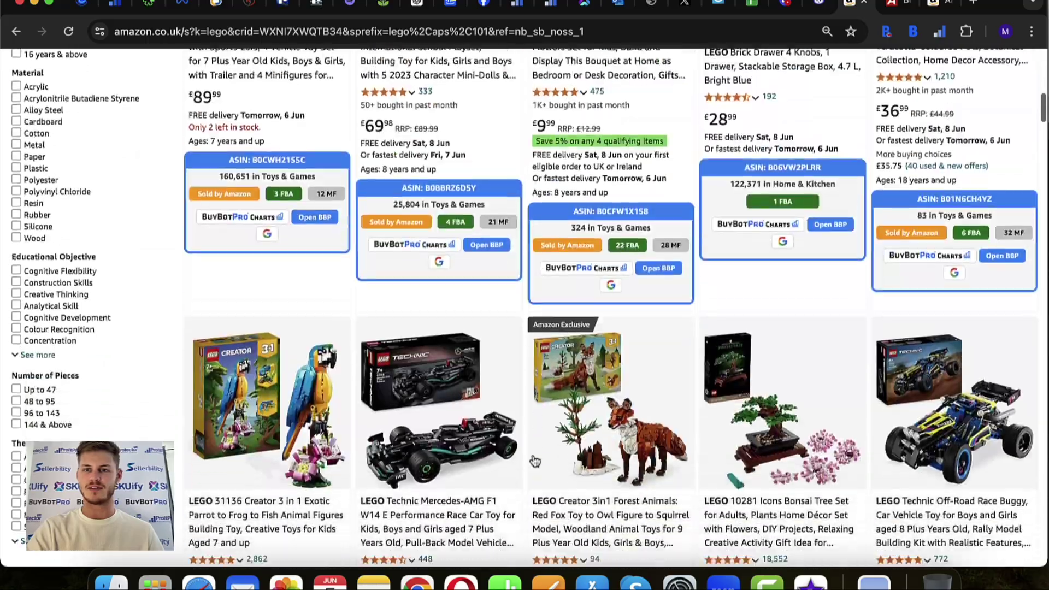
pyautogui.scroll(-20, 534, 459)
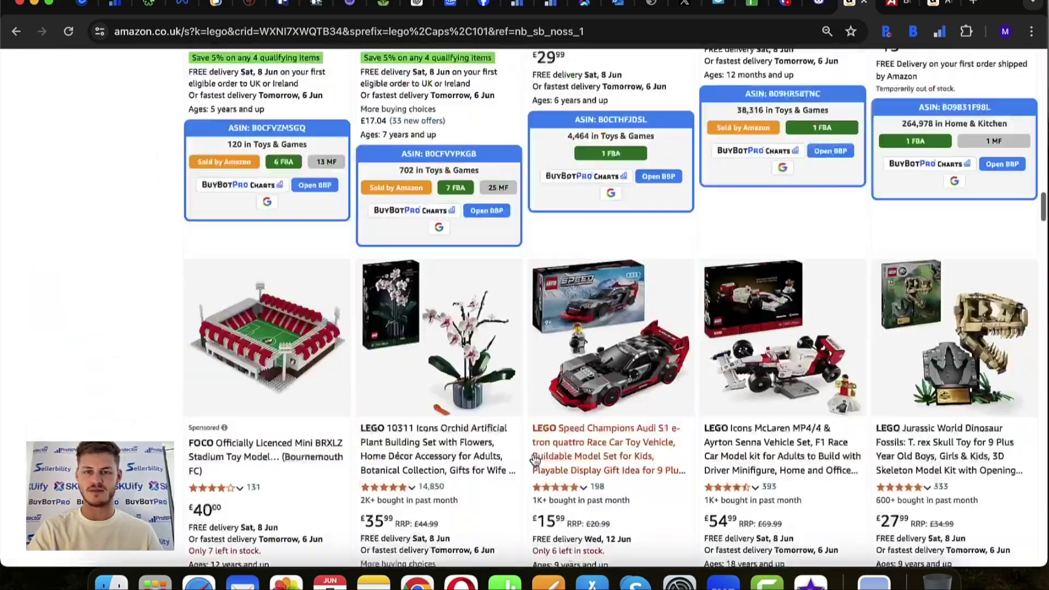
pyautogui.scroll(-6, 534, 459)
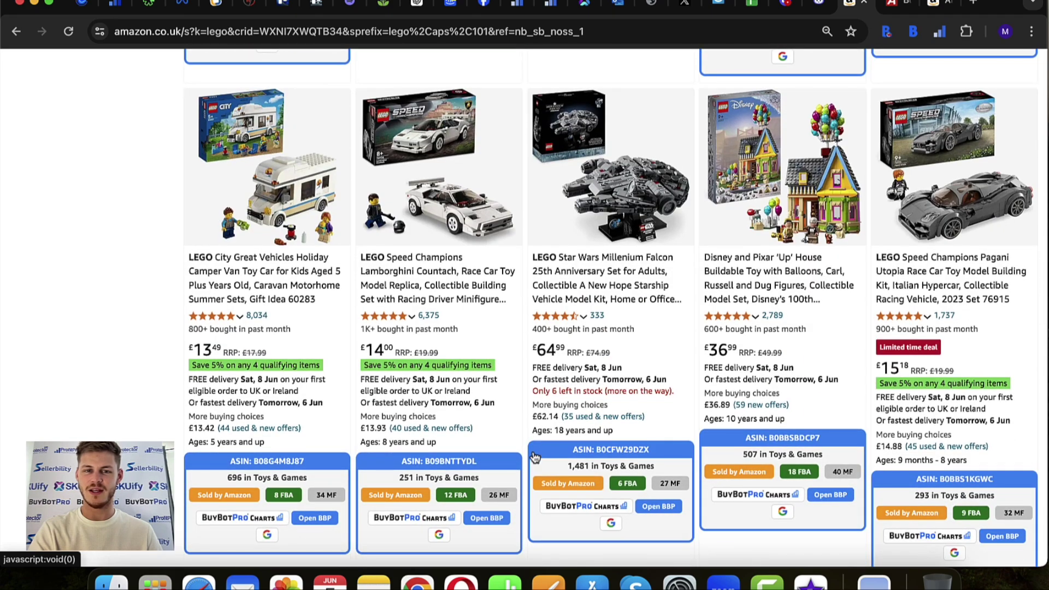
pyautogui.scroll(5, 534, 457)
pyautogui.scroll(2, 535, 457)
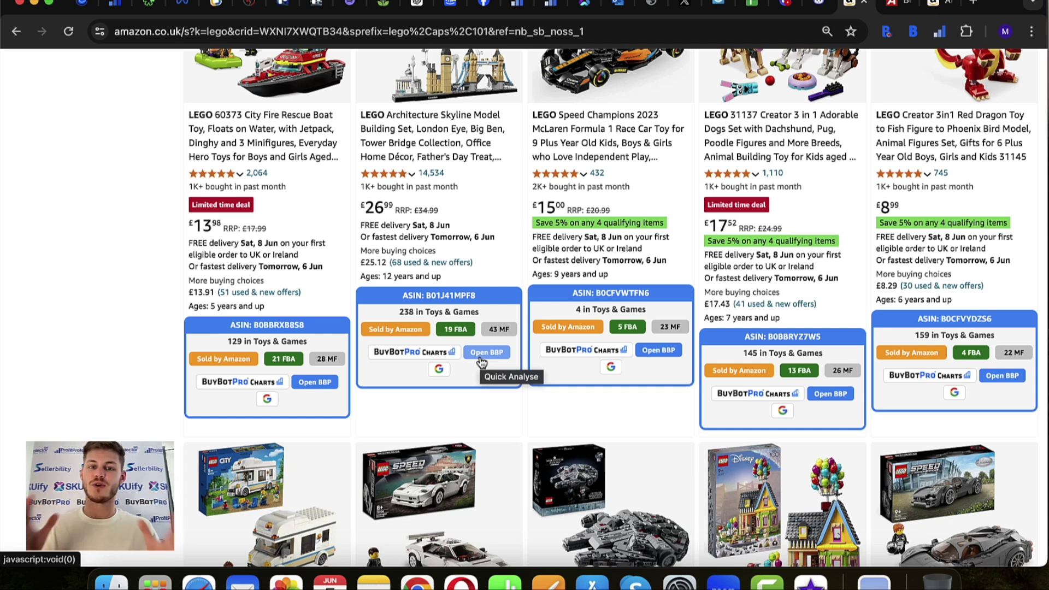
pyautogui.scroll(-5, 706, 331)
pyautogui.scroll(-10, 706, 334)
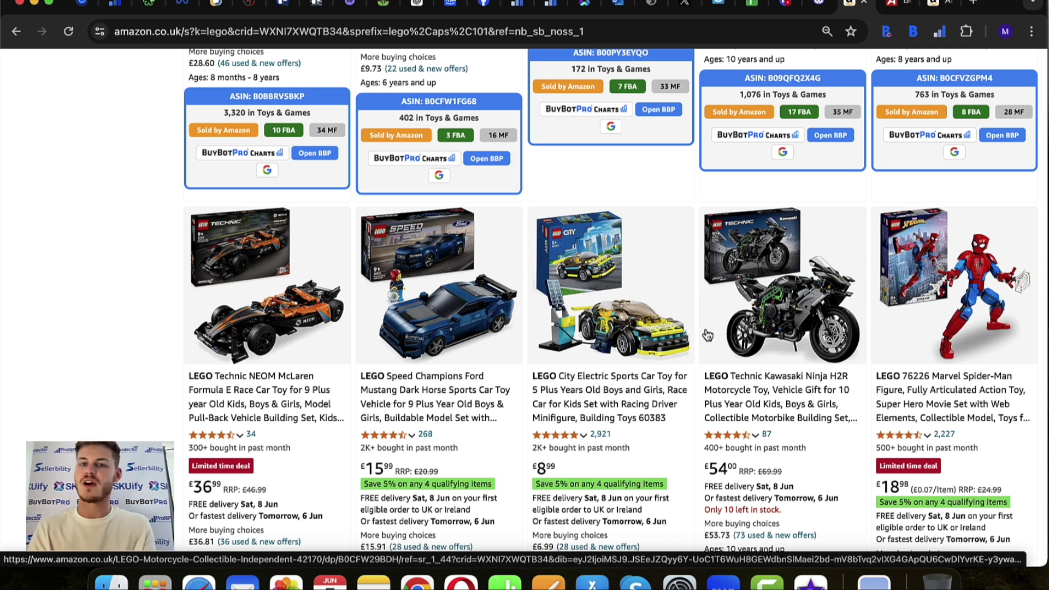
pyautogui.scroll(-2, 711, 331)
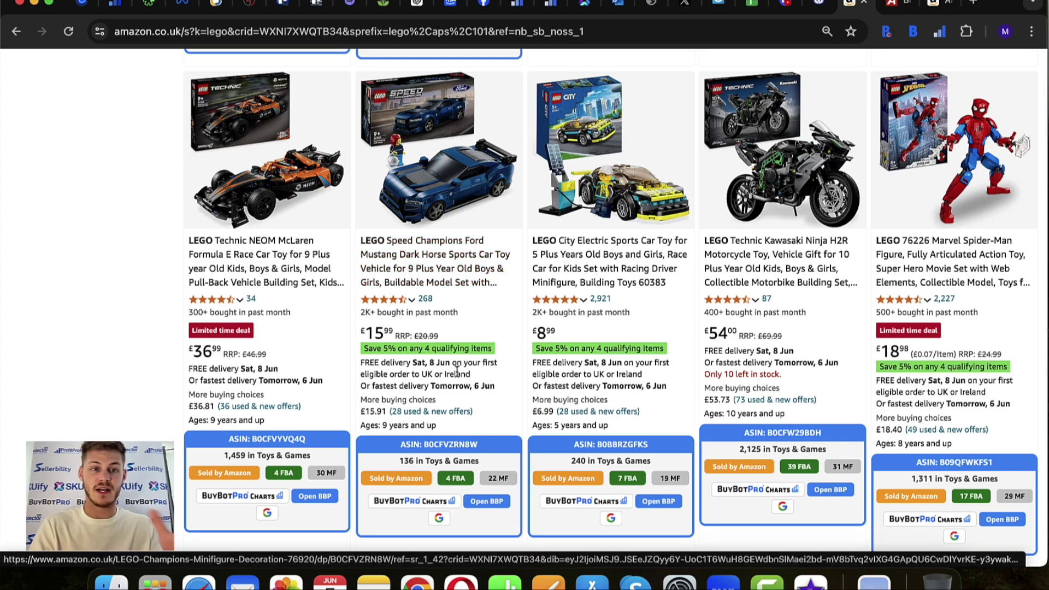
pyautogui.scroll(-5, 621, 253)
pyautogui.scroll(-2, 494, 452)
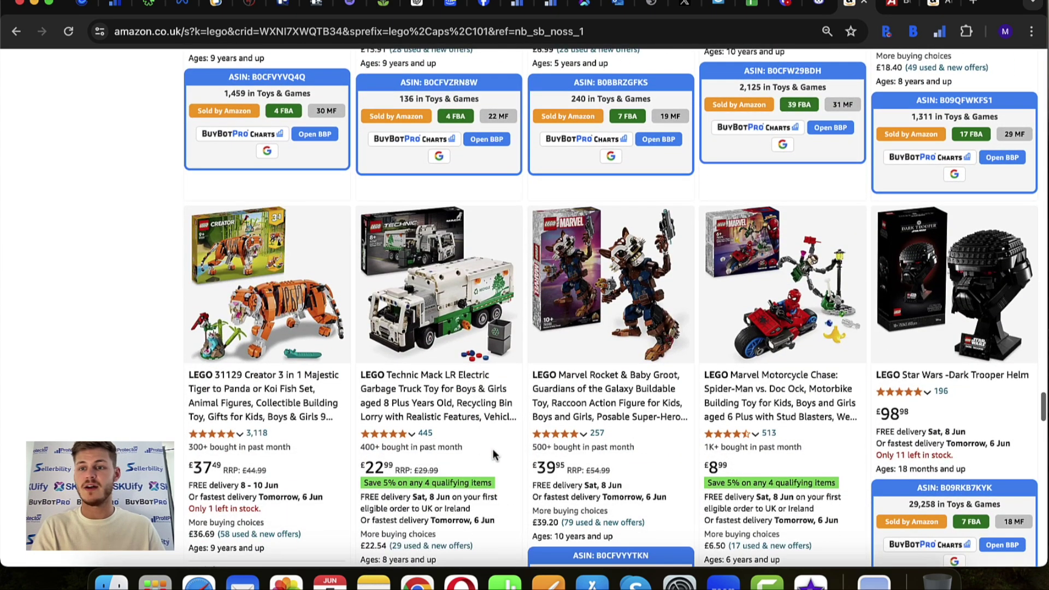
pyautogui.scroll(-2, 494, 454)
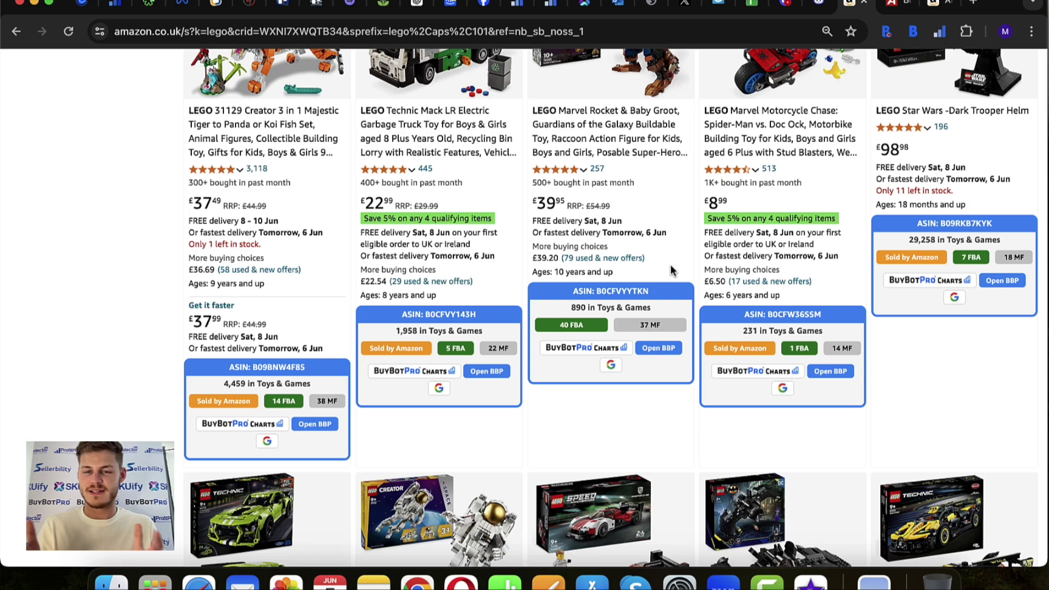
pyautogui.scroll(-10, 718, 439)
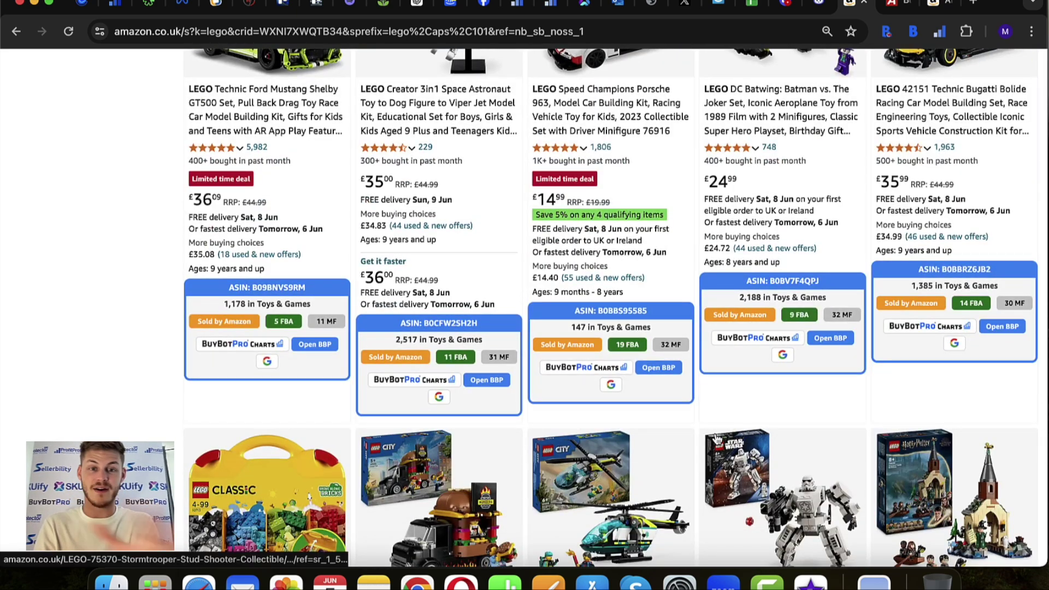
pyautogui.scroll(-20, 717, 439)
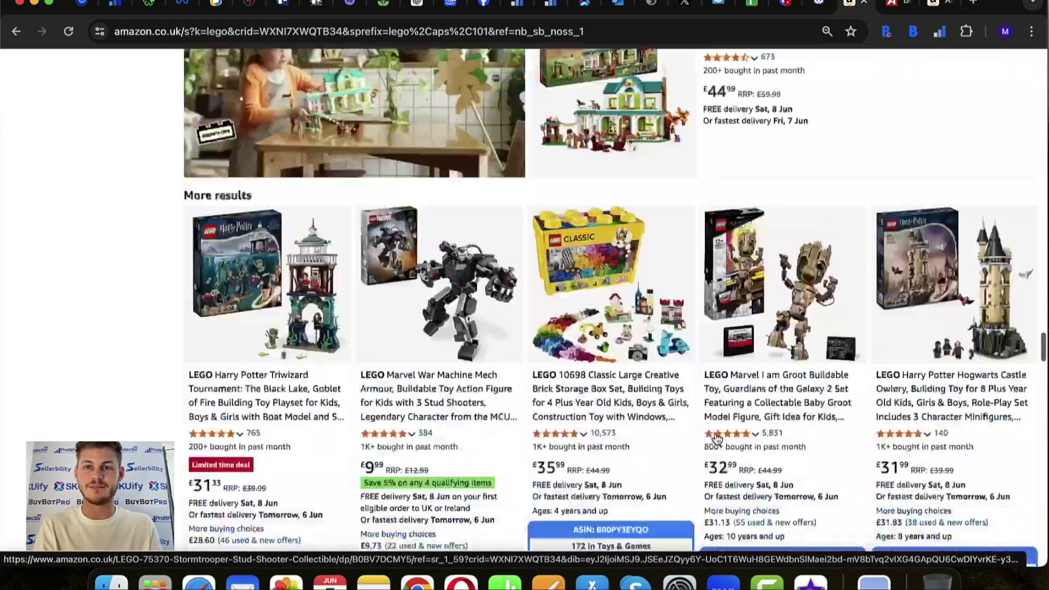
pyautogui.scroll(2, 717, 437)
pyautogui.scroll(20, 717, 437)
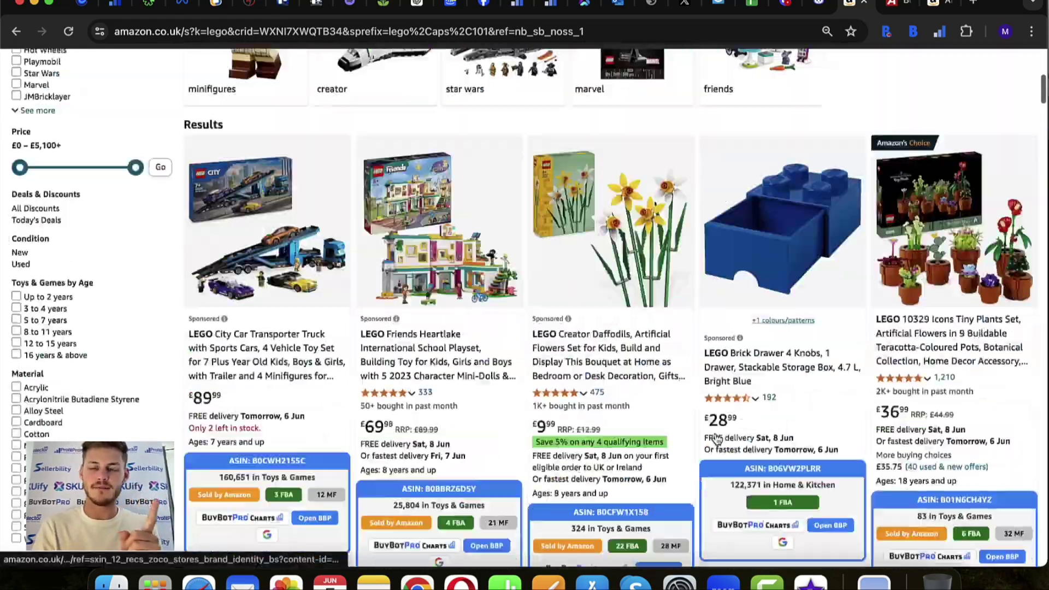
# Switch to the Argos LEGO Marvel Spider-Man 76226 page and run a BuyBotPro co.uk search on the product title
pyautogui.click(888, 6)
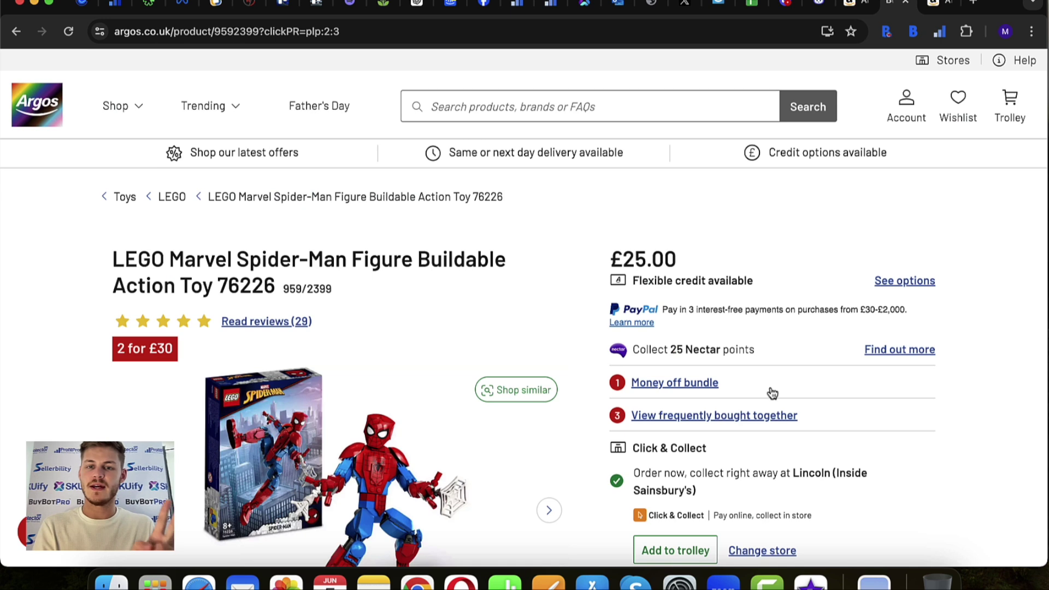
pyautogui.moveTo(276, 286); pyautogui.dragTo(108, 258)
pyautogui.rightClick(193, 273)
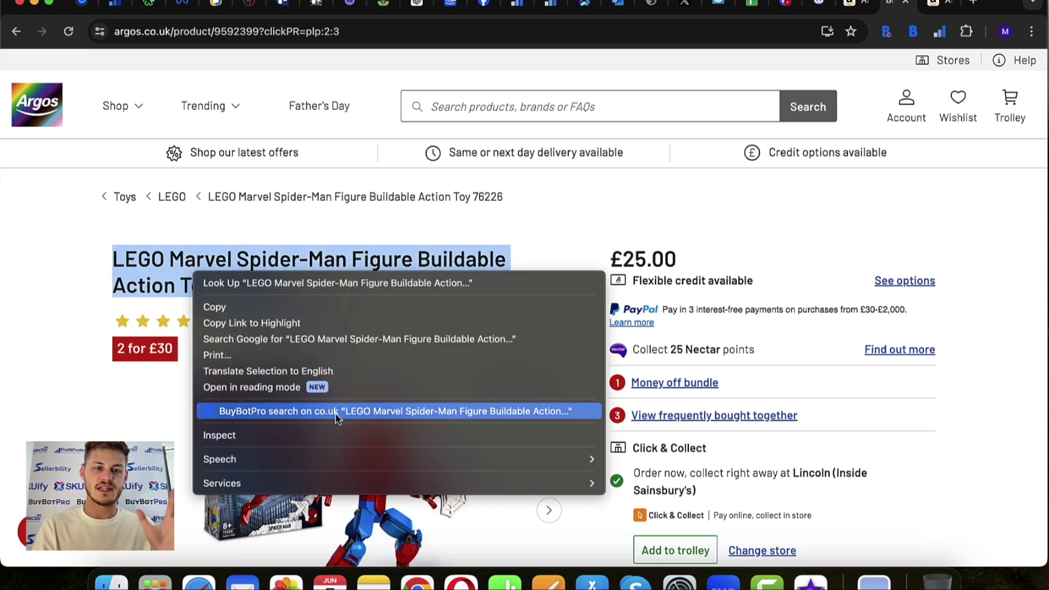
pyautogui.click(336, 413)
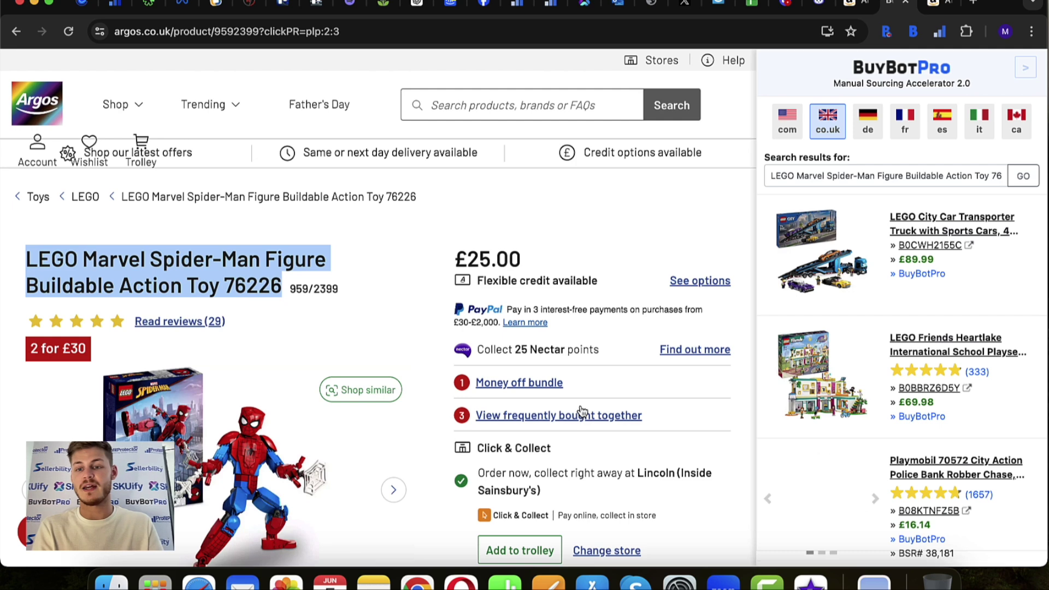
# Look through the BuyBotPro Amazon matches for the Spider-Man set, comparing prices and sales ranks with the Argos offer
pyautogui.scroll(-6, 939, 378)
pyautogui.scroll(-1, 938, 381)
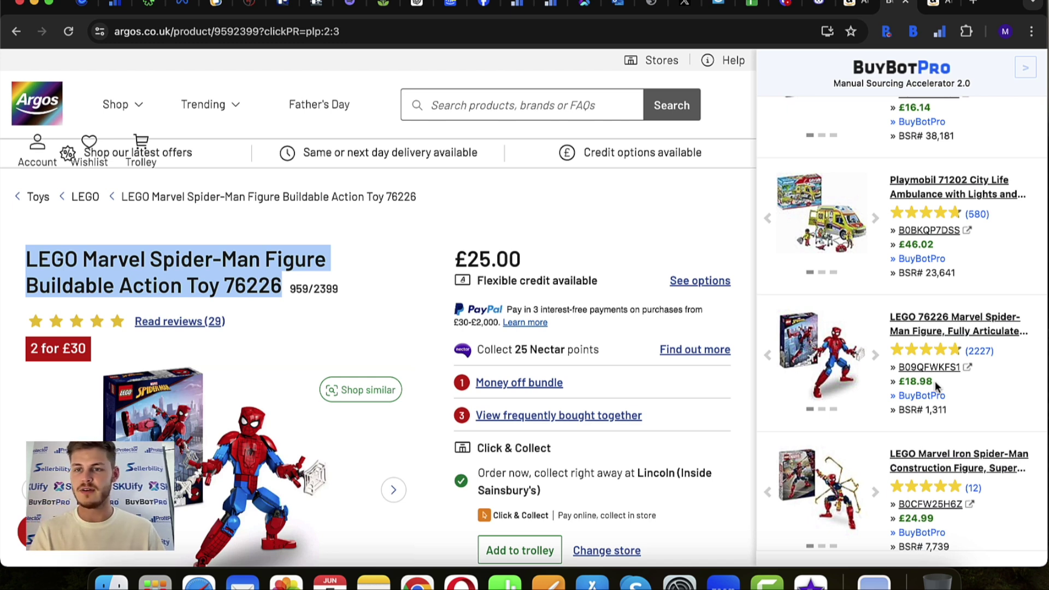
pyautogui.scroll(-3, 935, 382)
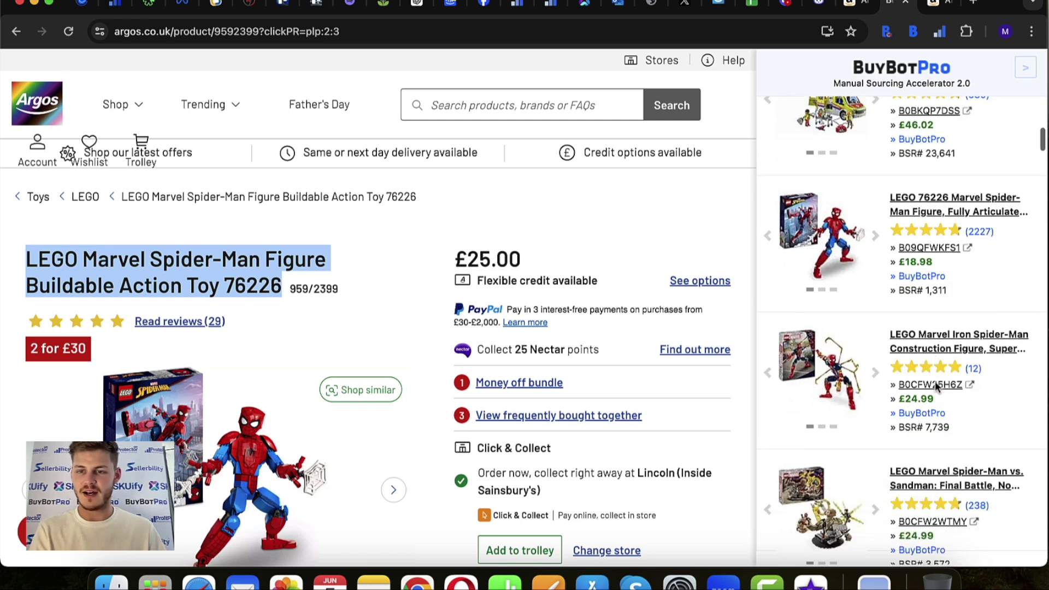
pyautogui.scroll(-3, 929, 432)
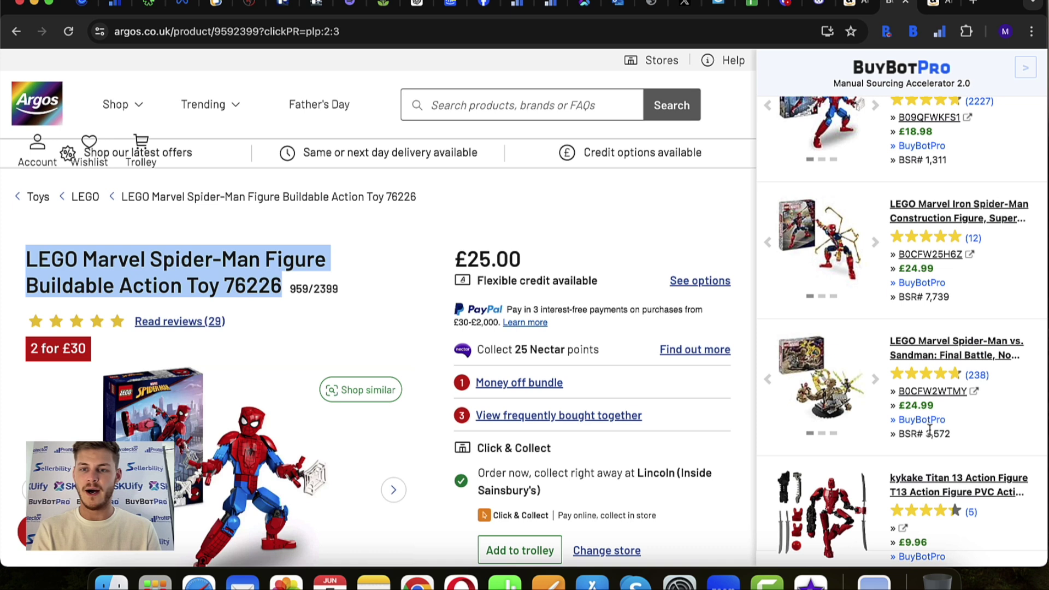
pyautogui.scroll(-2, 930, 431)
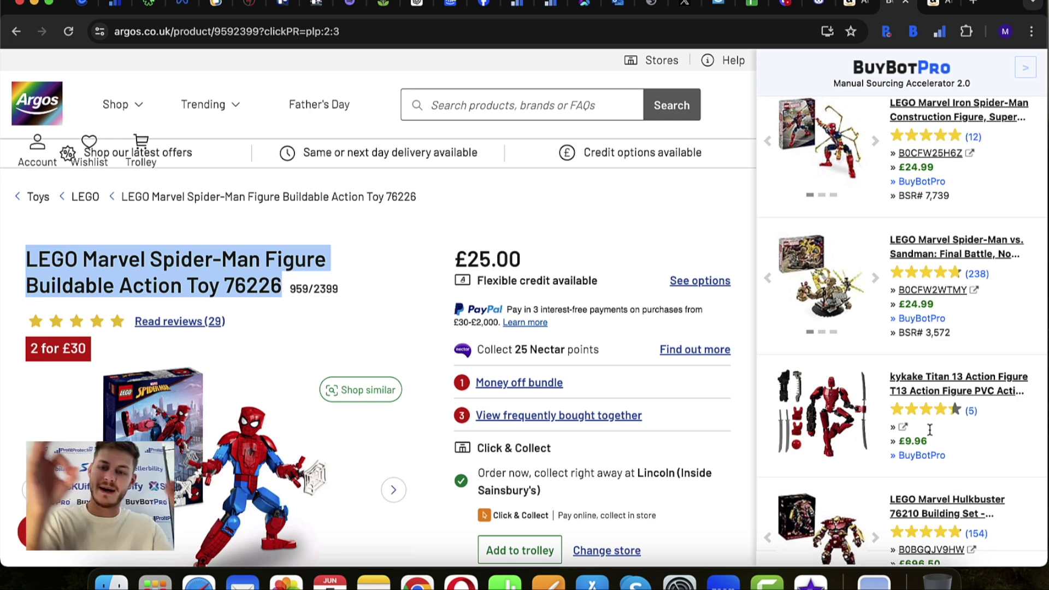
pyautogui.scroll(-8, 930, 431)
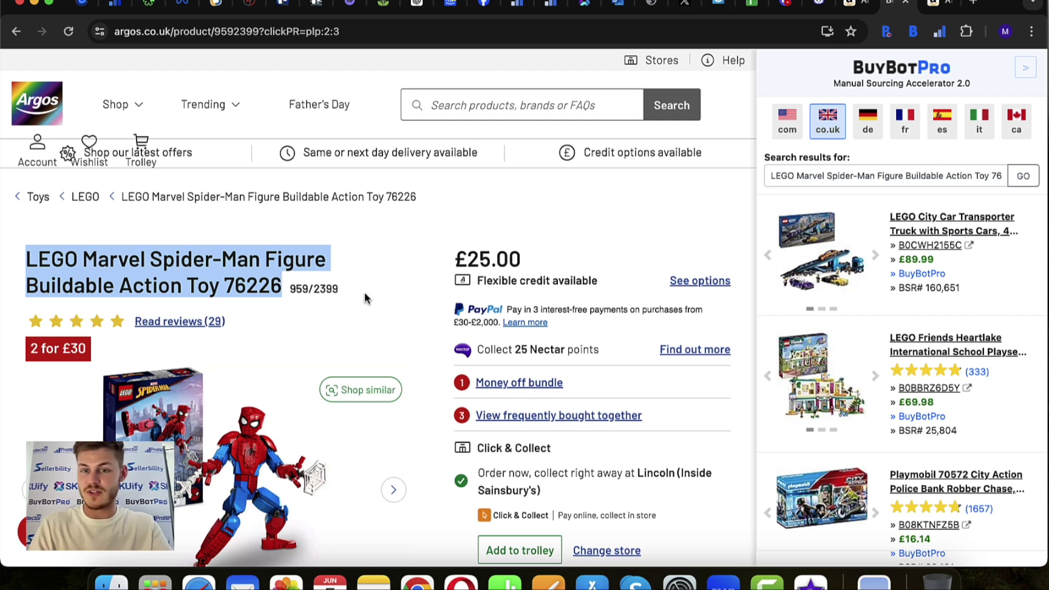
pyautogui.scroll(-10, 873, 349)
pyautogui.scroll(-12, 873, 349)
pyautogui.scroll(-3, 871, 349)
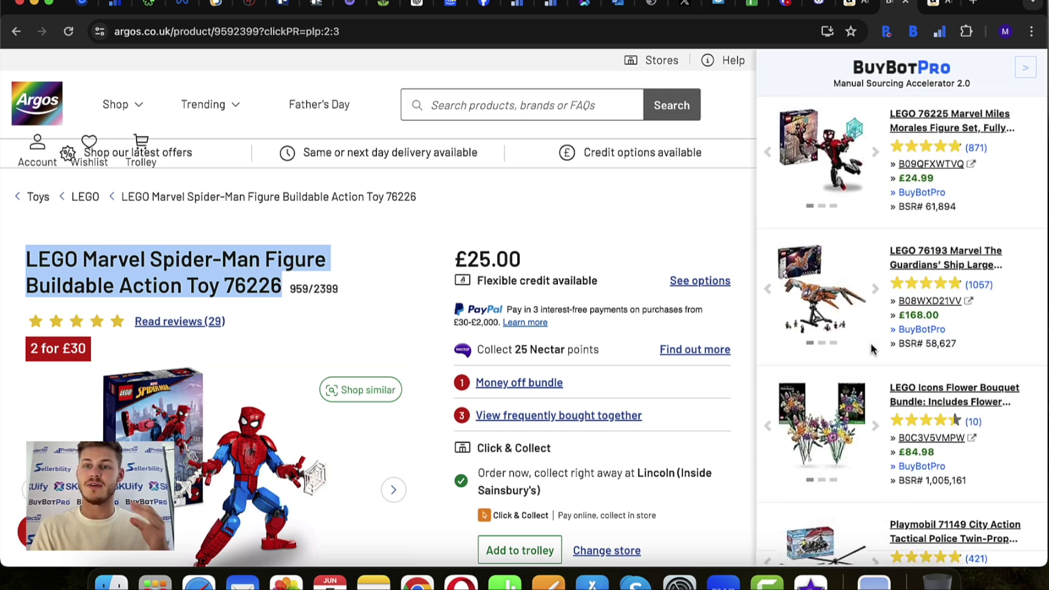
pyautogui.scroll(-10, 873, 349)
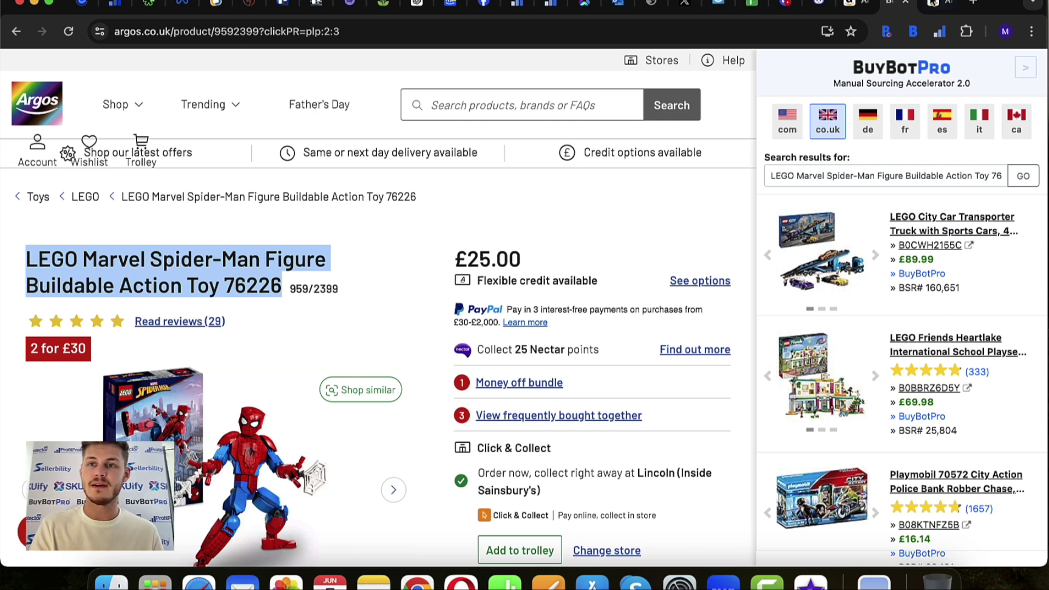
# Switch to the Mayflower Stores storefront on Amazon and review the seller's product listings with their rank and seller-count details
pyautogui.click(939, 3)
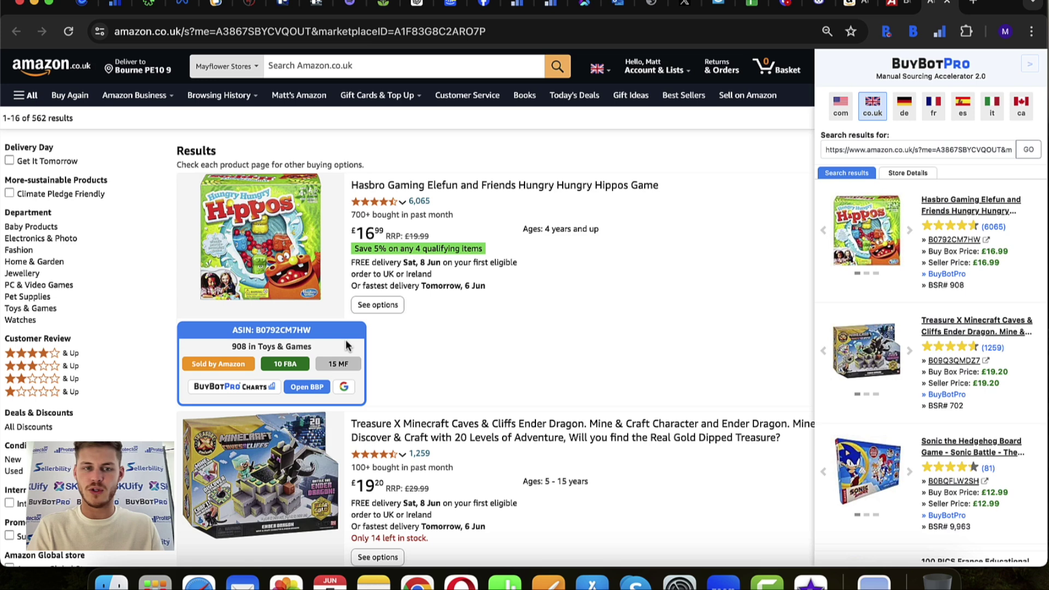
pyautogui.scroll(-5, 543, 353)
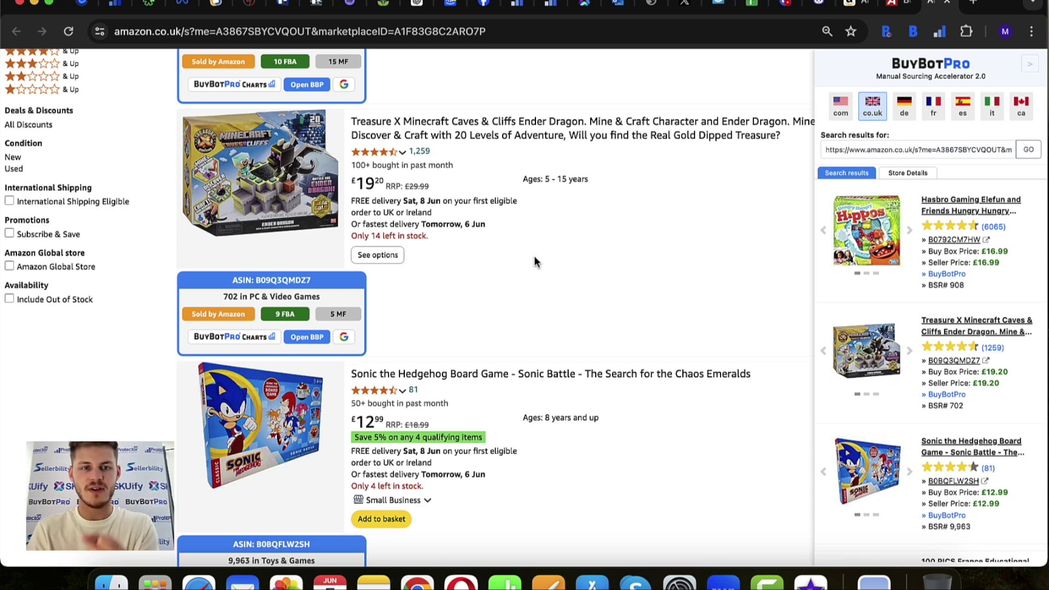
pyautogui.scroll(-3, 535, 262)
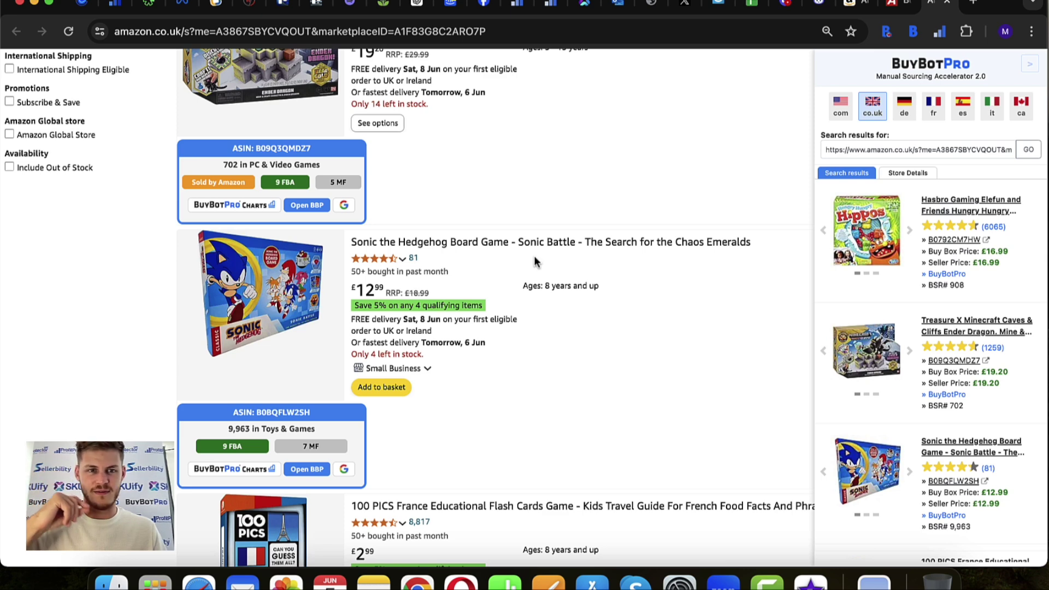
pyautogui.scroll(-5, 534, 256)
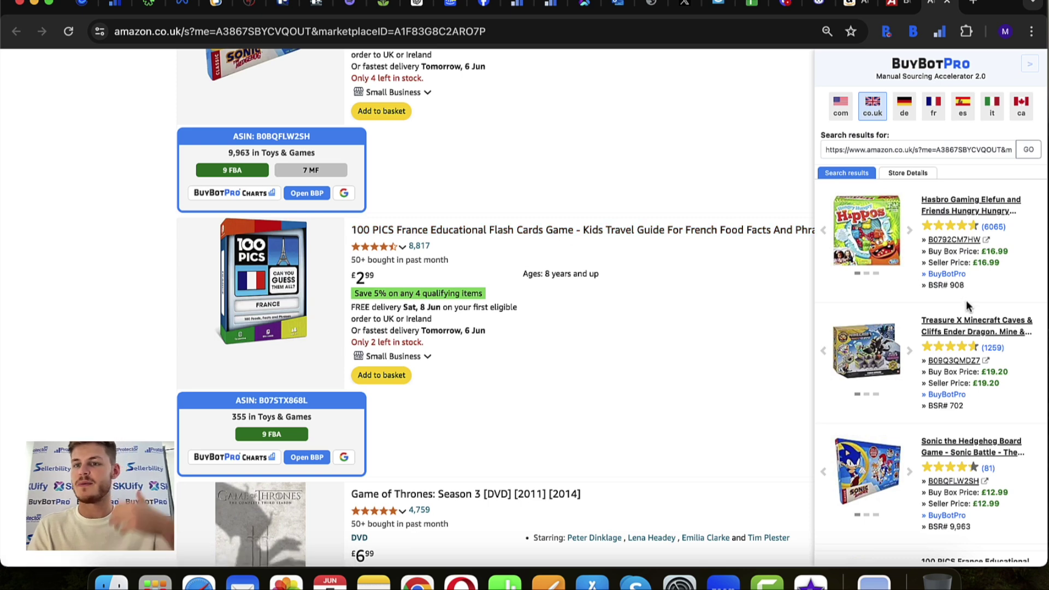
# Review the storefront products in the BuyBotPro search results, comparing the buy box price with the seller price
pyautogui.scroll(-10, 974, 295)
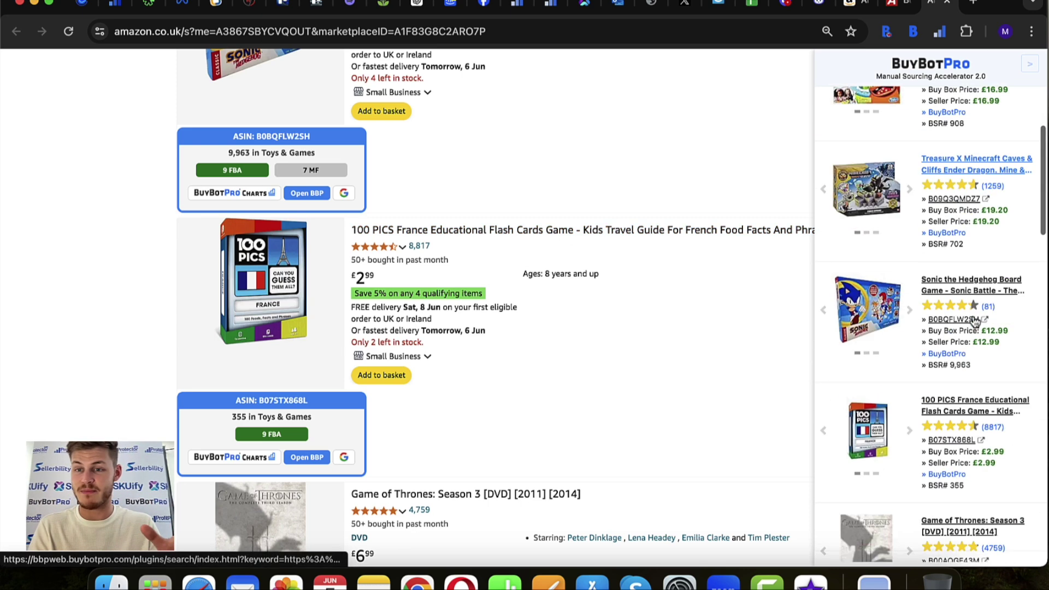
pyautogui.scroll(-1, 975, 321)
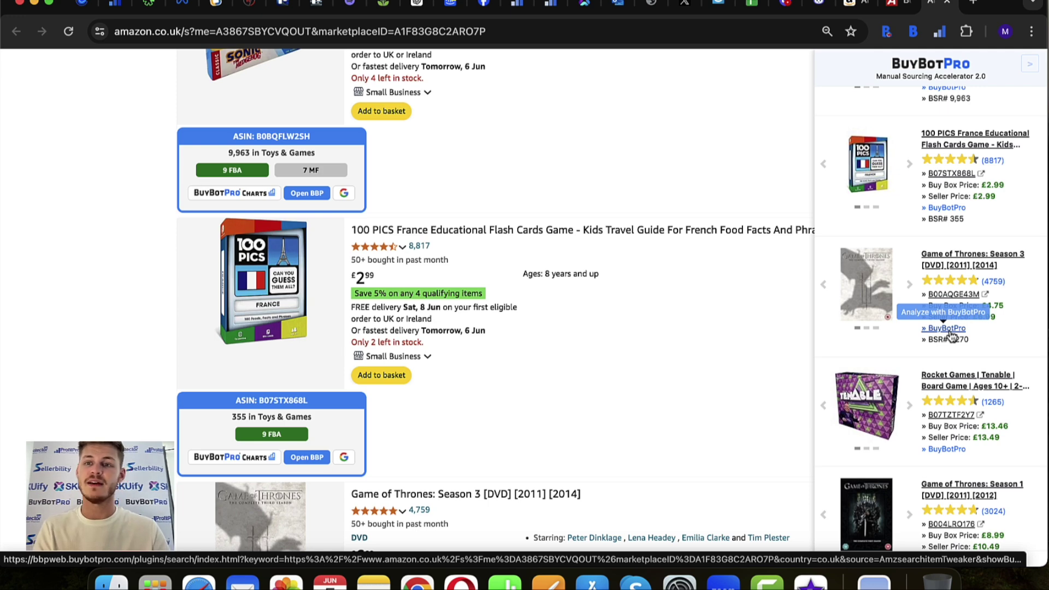
pyautogui.scroll(-4, 952, 336)
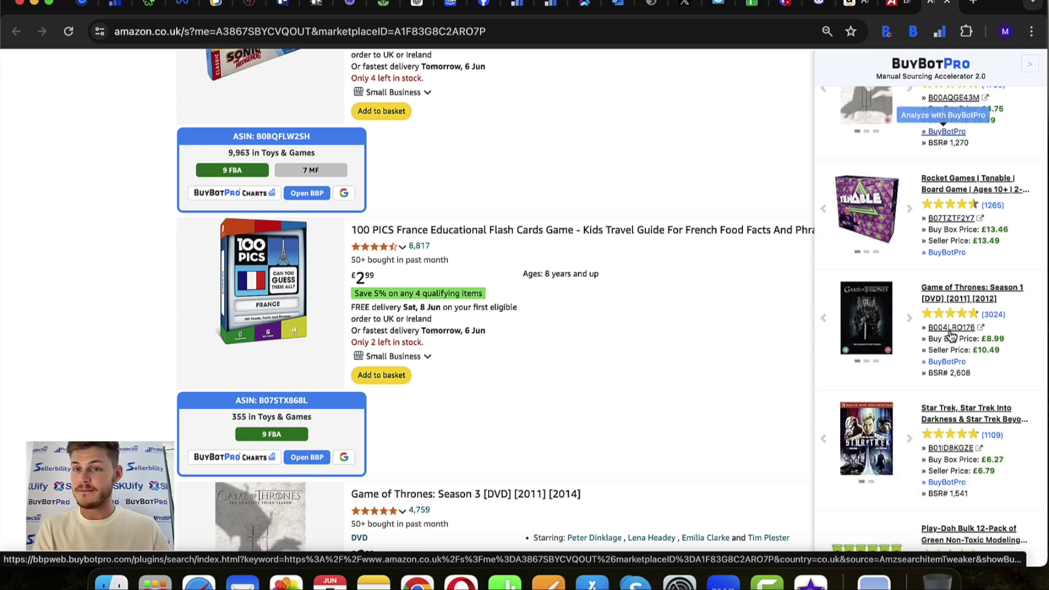
pyautogui.scroll(10, 951, 337)
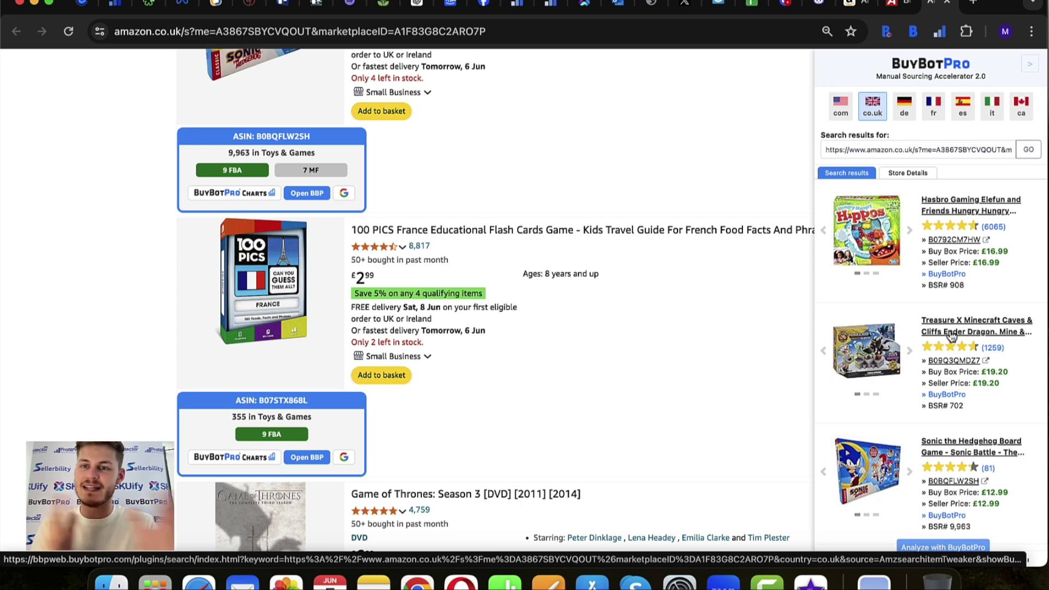
# Open the BuyBotPro store details for the seller and examine the top brands and top categories
pyautogui.click(894, 174)
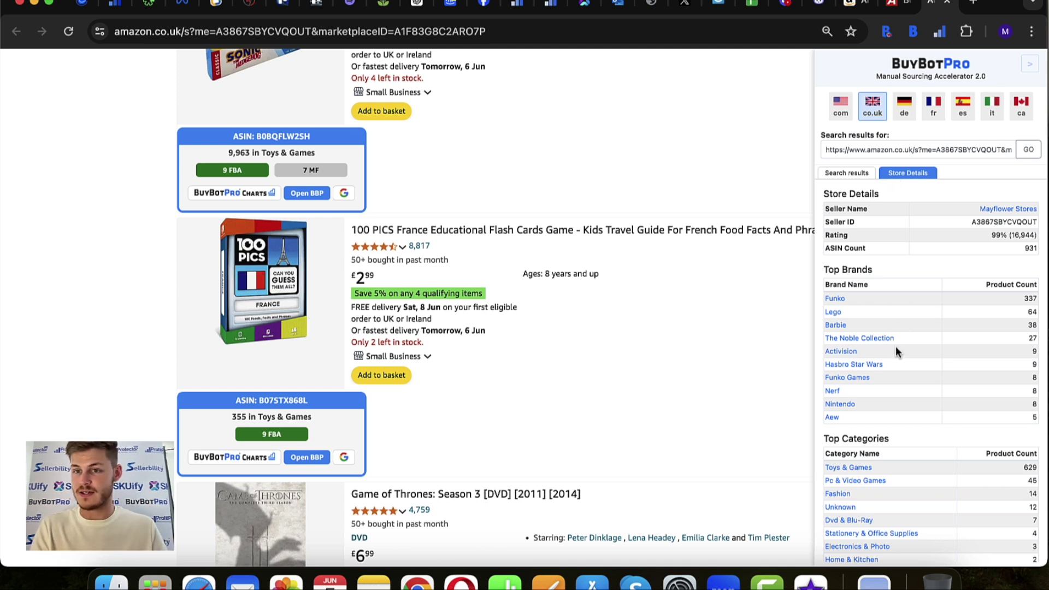
pyautogui.scroll(-2, 897, 350)
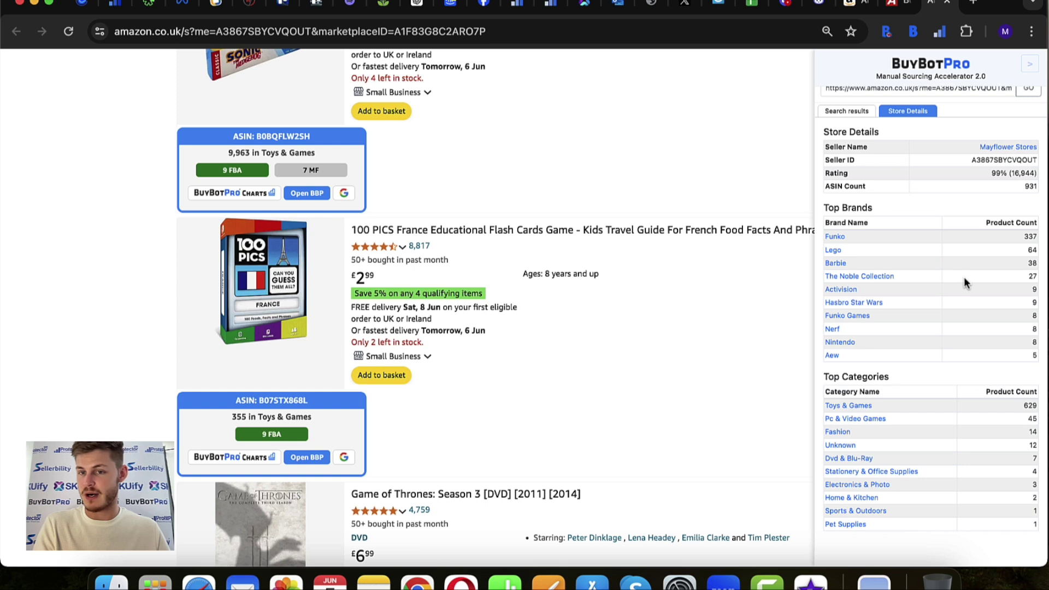